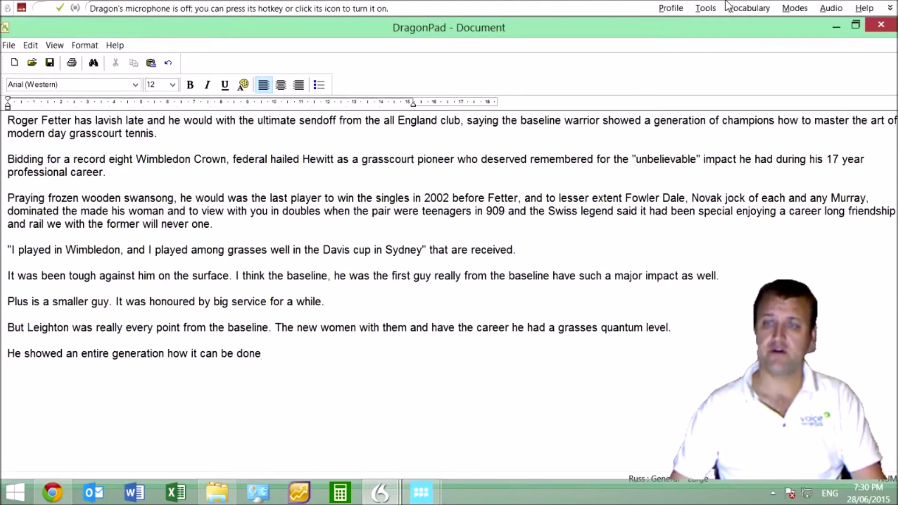
After dictating the Wimbledon article, open Dragon's tools list from the DragonBar.
left_click(707, 9)
left_click(721, 139)
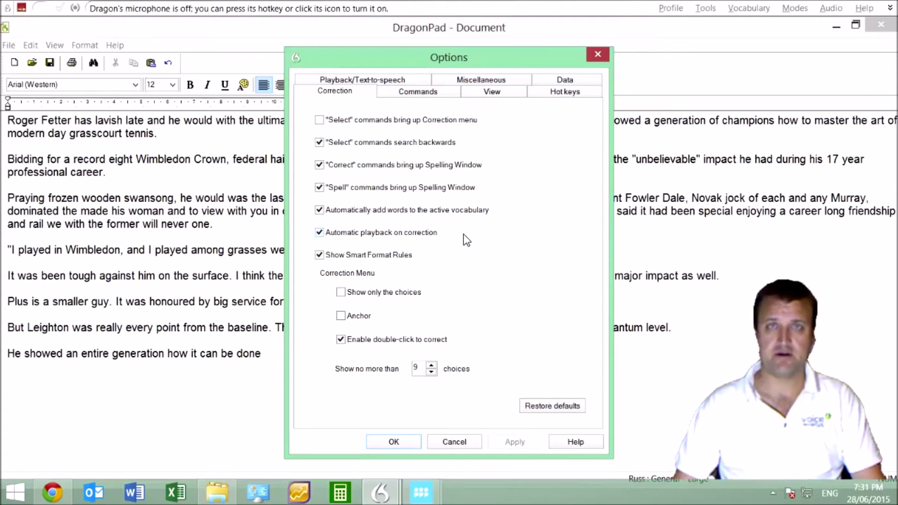
left_click(397, 446)
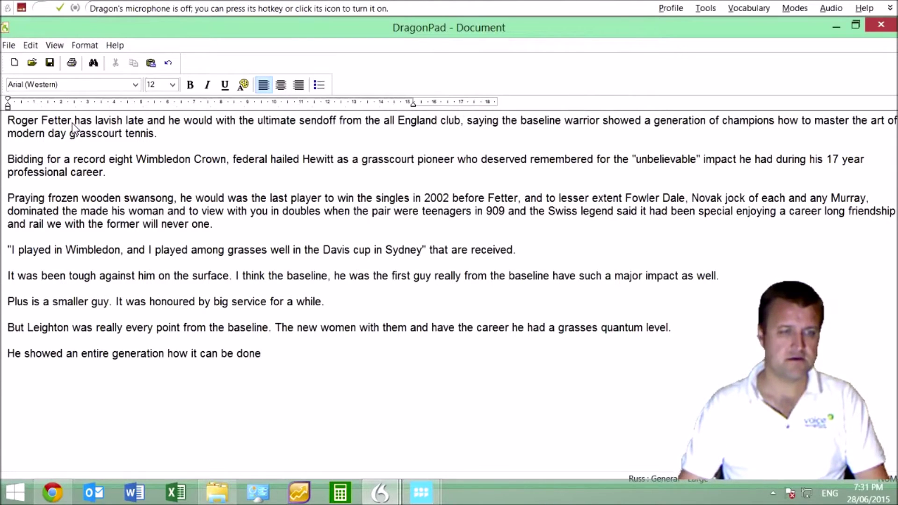
right_click(32, 120)
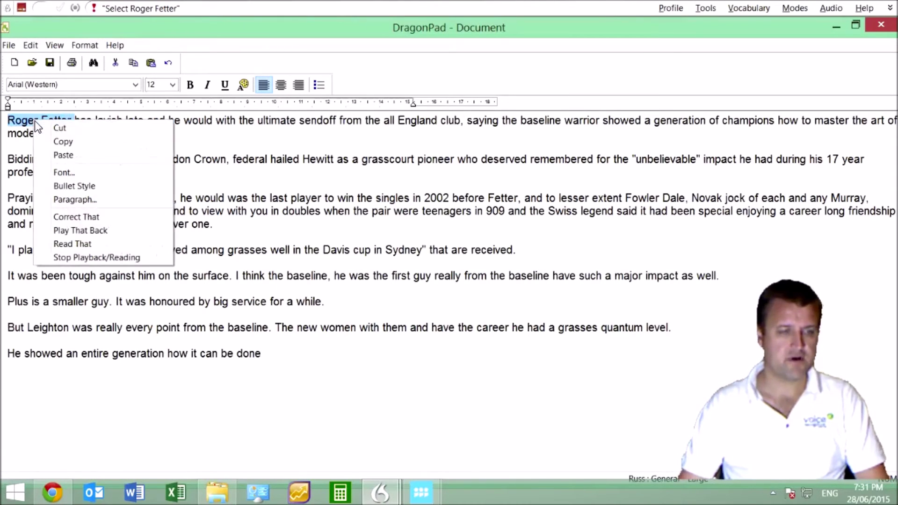
left_click(90, 232)
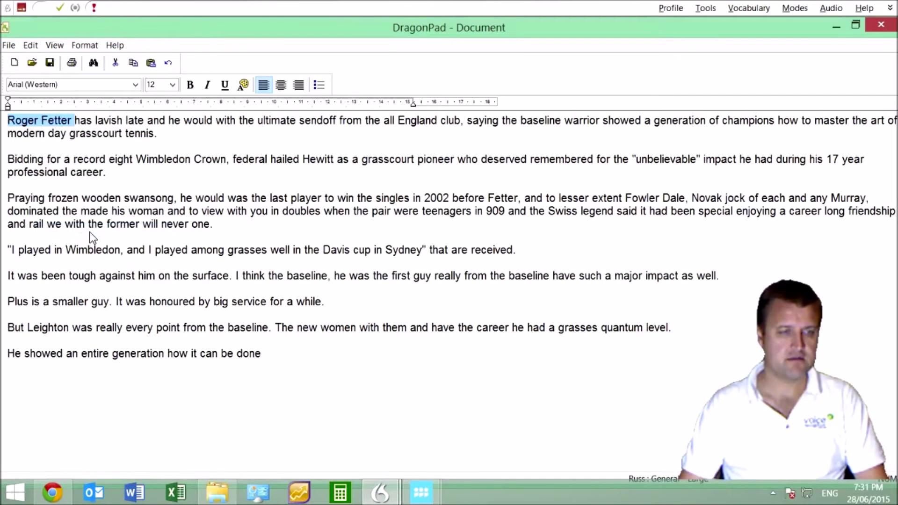
left_click(71, 122)
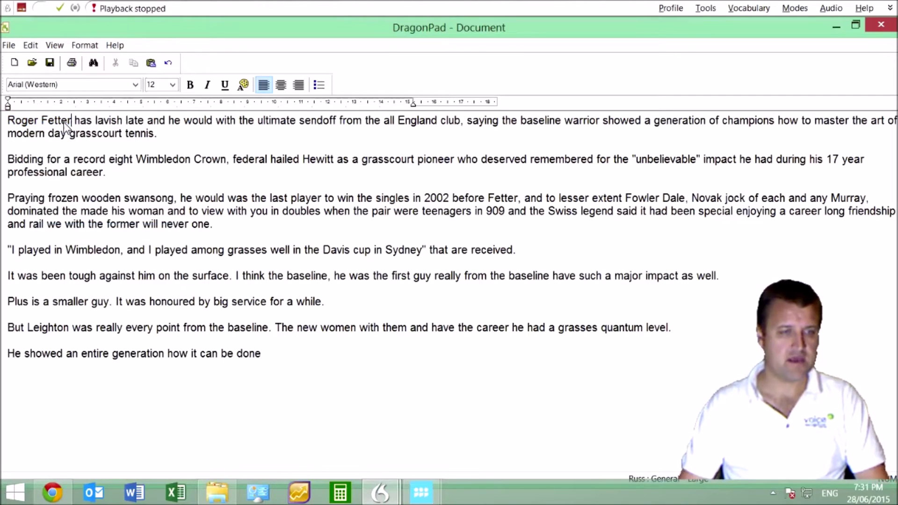
Correct 'Roger Fetter' to 'Roger Federer' in the Spelling Window.
right_click(43, 121)
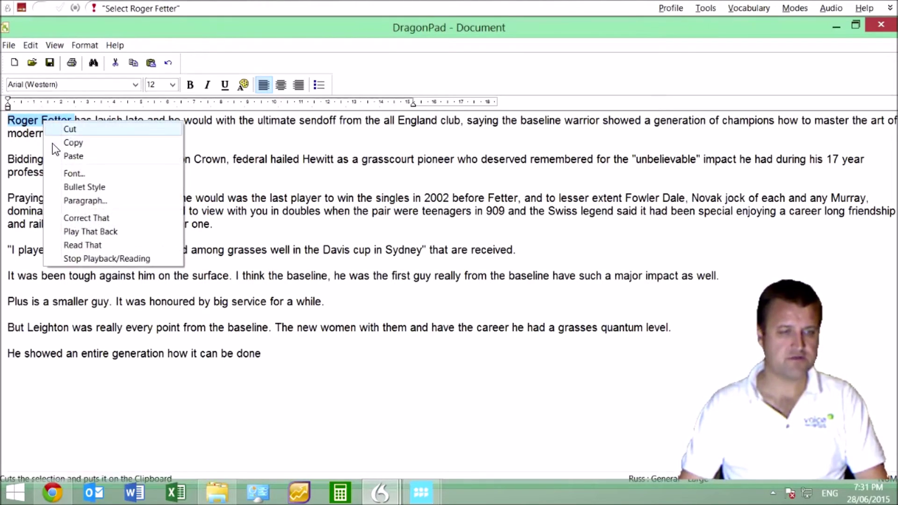
left_click(98, 218)
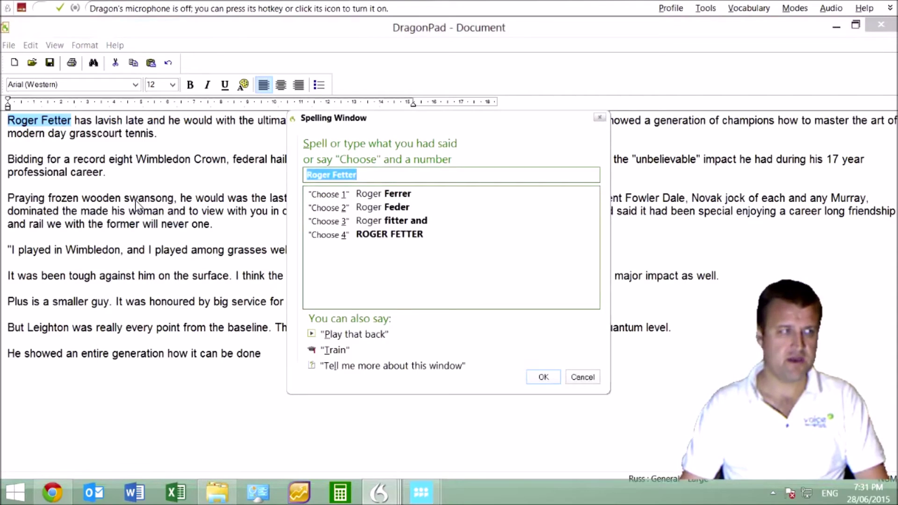
left_click(402, 173)
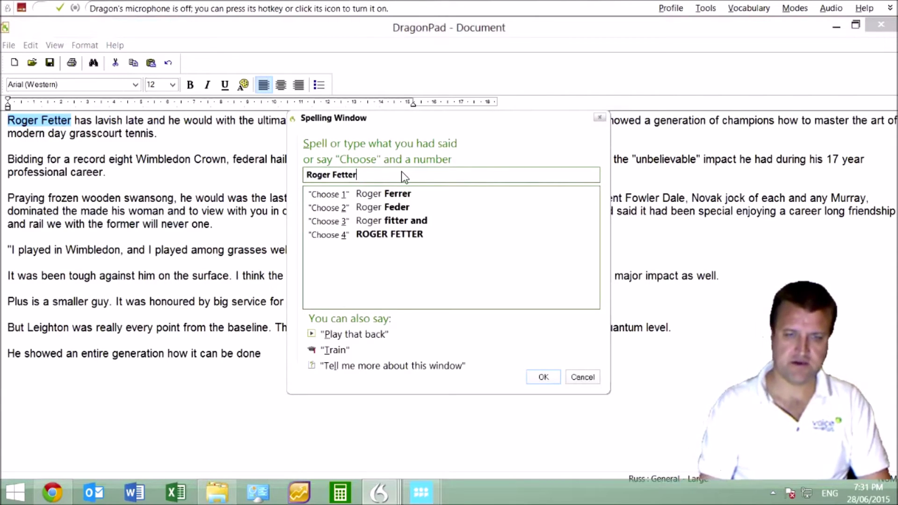
key("BackSpace")
key("BackSpace")
key("BackSpace")
key("BackSpace")
type("derer")
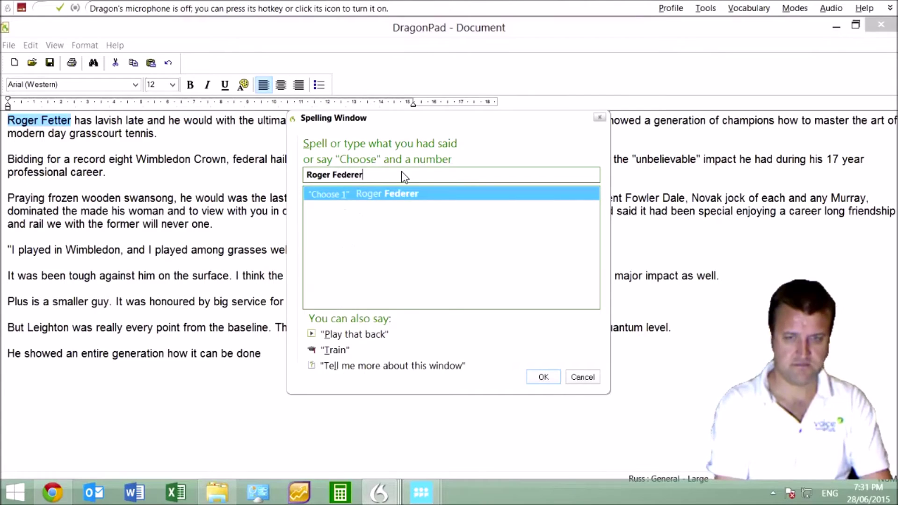
key("Return")
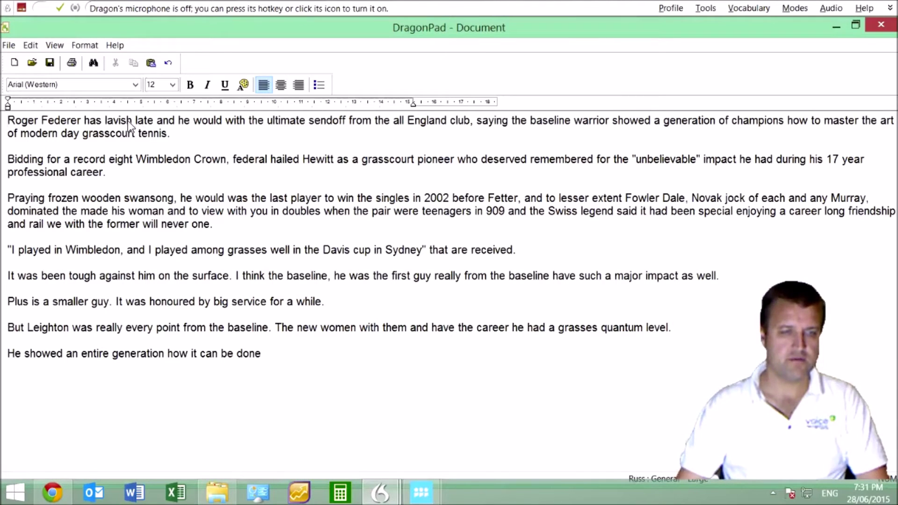
Undo stray typing over the word 'tennis' to restore it.
double_click(148, 134)
type("fdsg;lfmdsg")
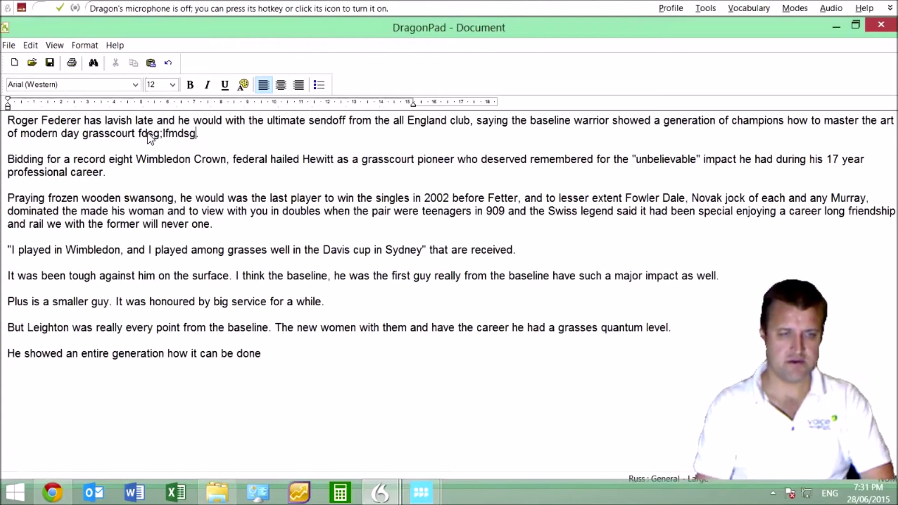
key("ctrl+z")
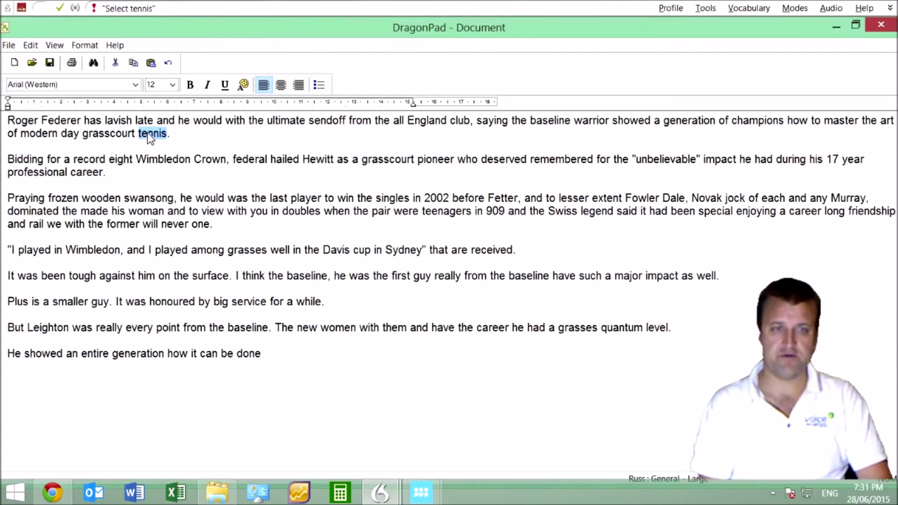
left_click(207, 166)
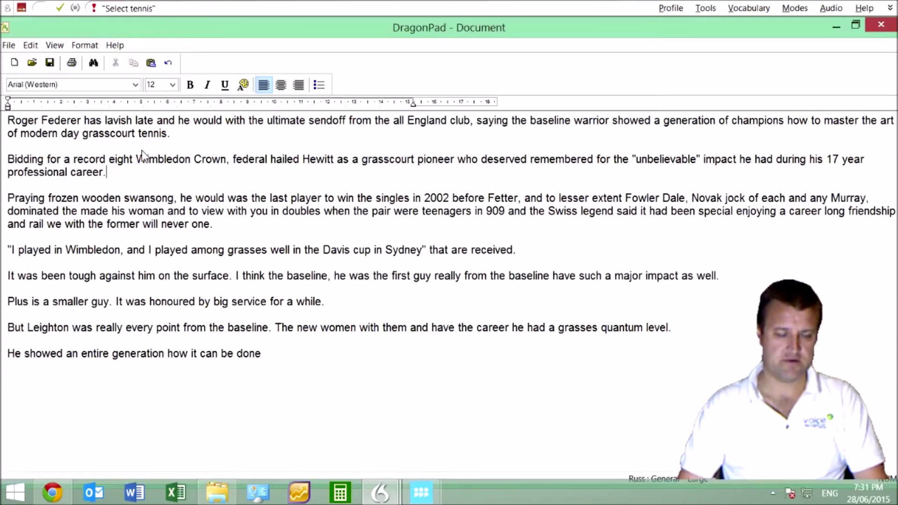
Change 'lavish late and' to 'lavish Lleyton' through the Spelling Window.
left_click(115, 122)
key("KP_Subtract")
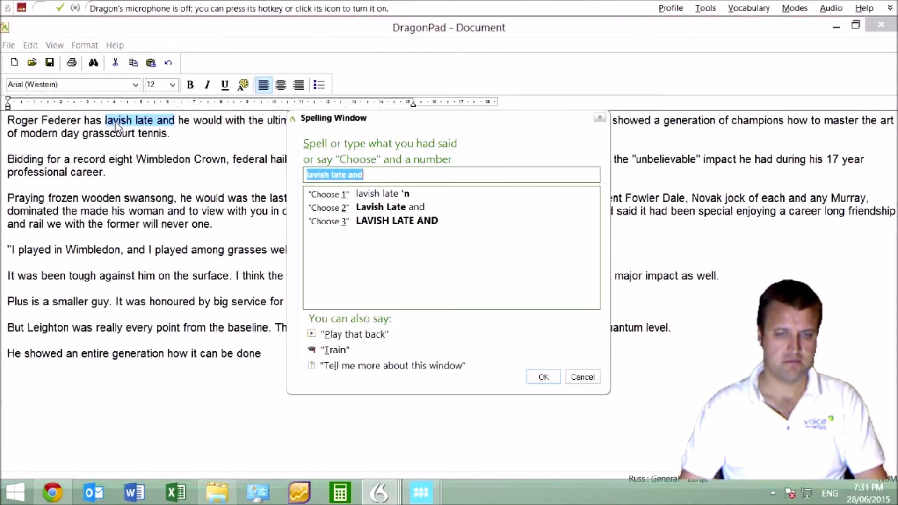
left_click(377, 176)
key("BackSpace")
key("BackSpace")
key("BackSpace")
key("BackSpace")
key("BackSpace")
key("BackSpace")
key("BackSpace")
key("BackSpace")
type("Lle")
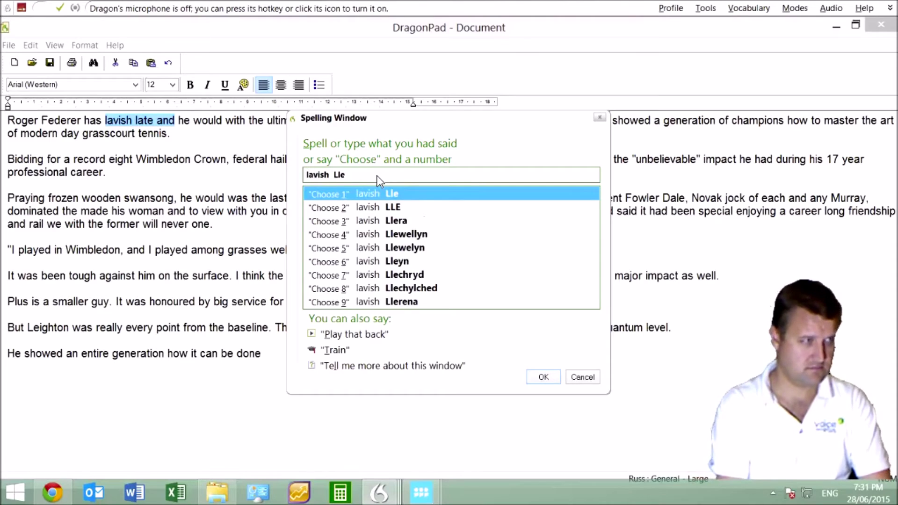
type("yton")
key("Return")
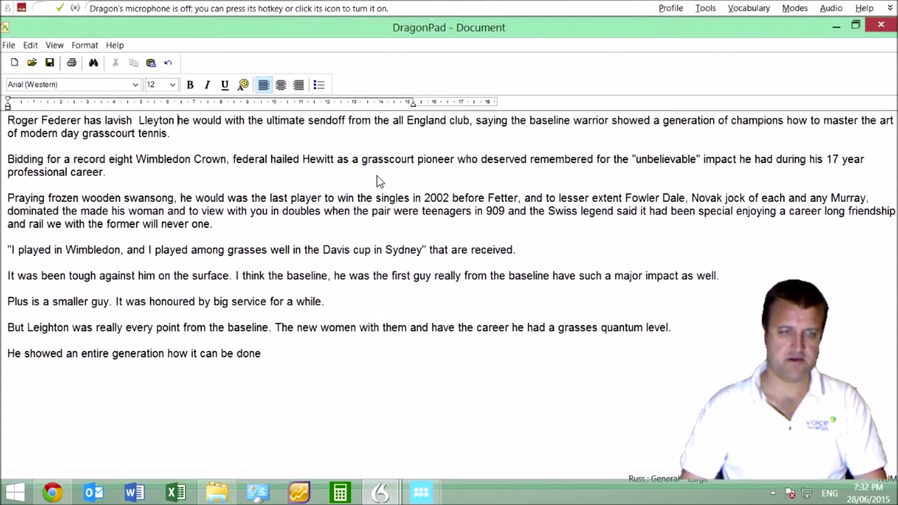
Replace 'he would with' with 'Hewitt with' in the Spelling Window.
key("KP_Subtract")
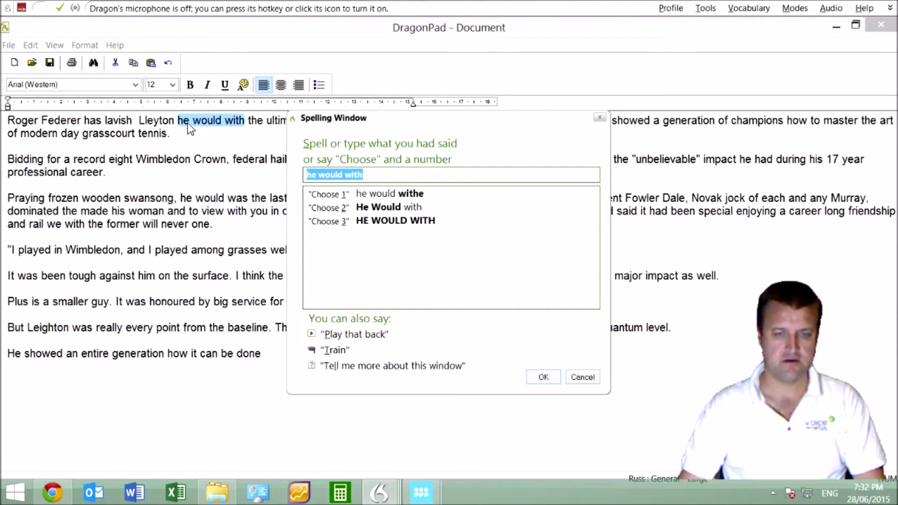
type("He")
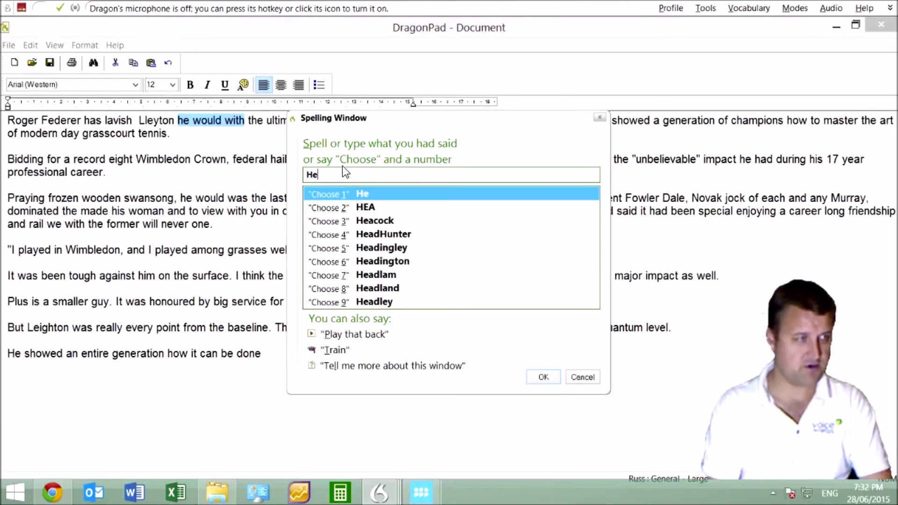
type("witt")
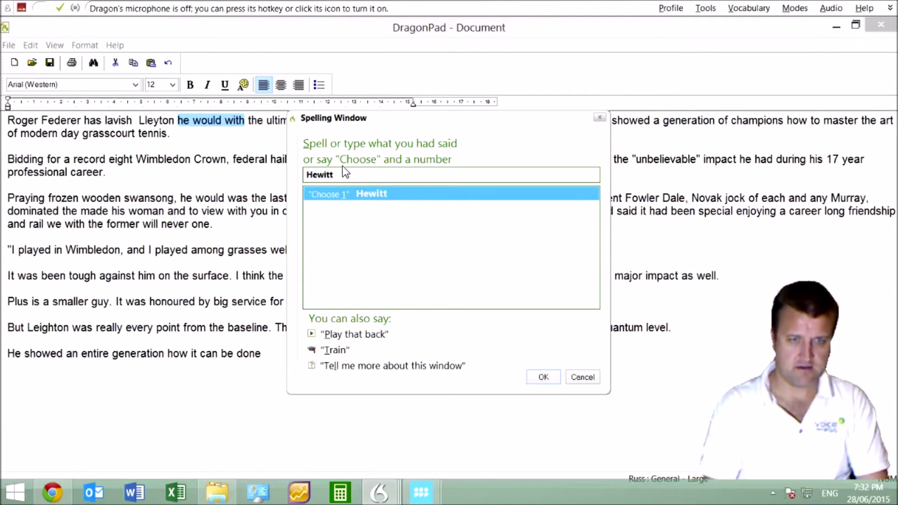
left_click(356, 336)
type("wi")
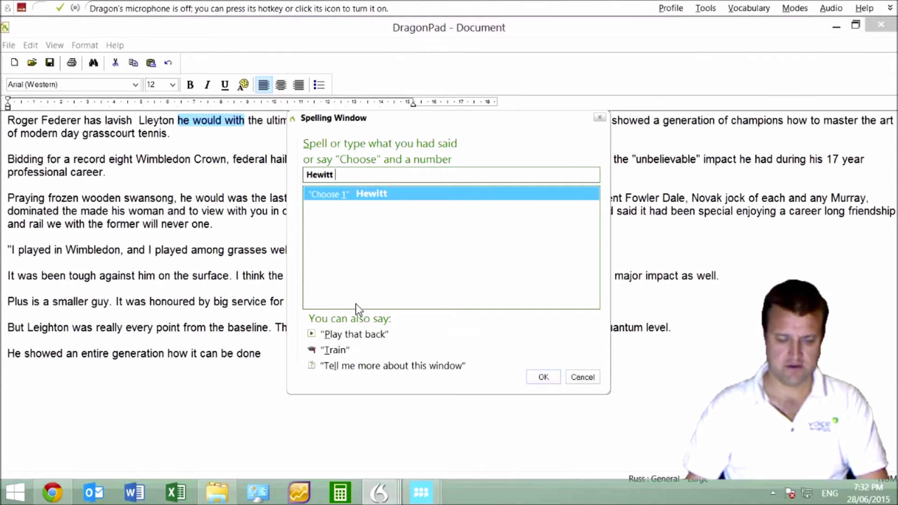
type("th")
key("Return")
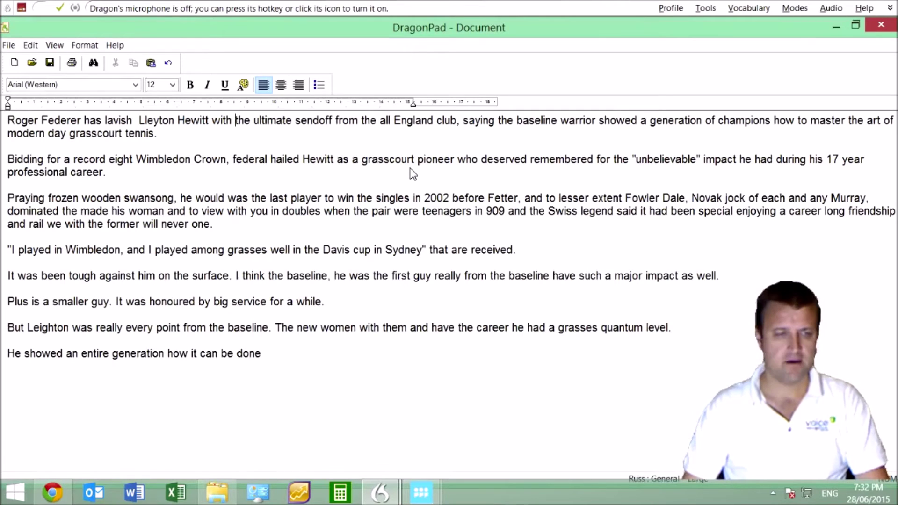
left_click(204, 142)
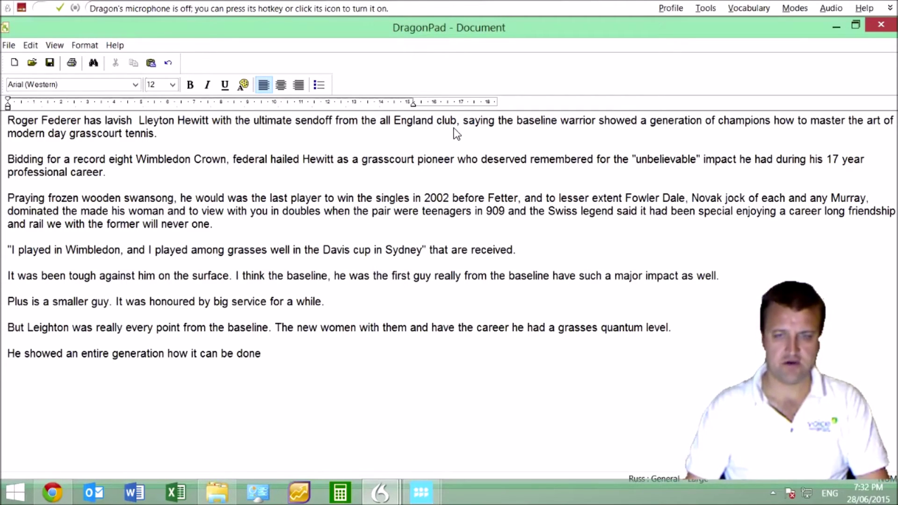
left_click_drag(463, 129, 470, 122)
right_click(471, 122)
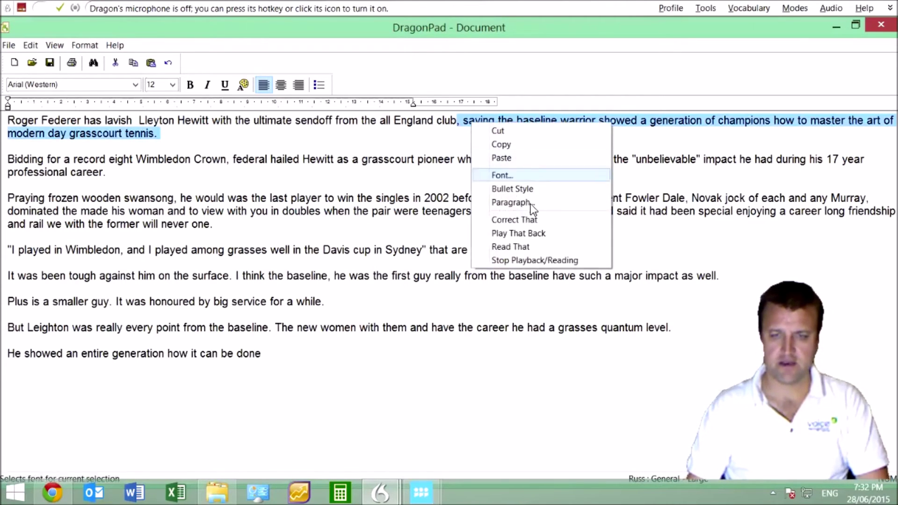
left_click(547, 233)
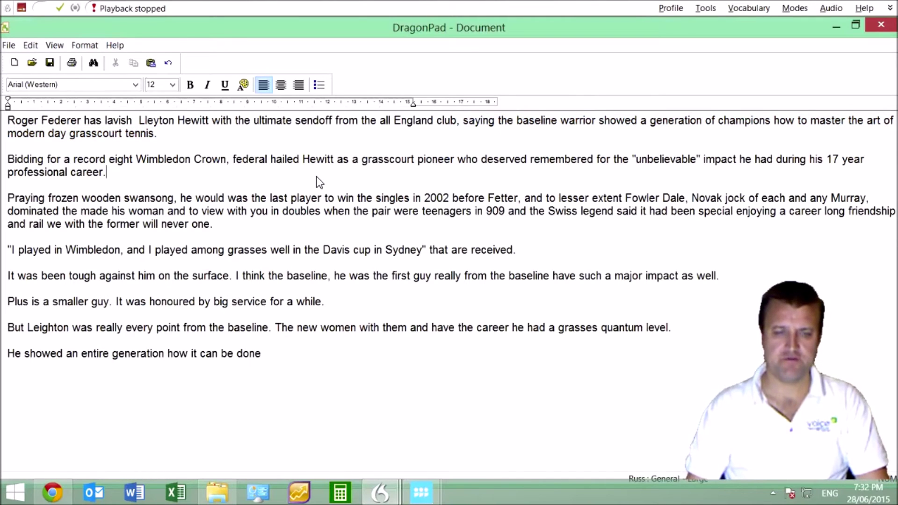
double_click(257, 161)
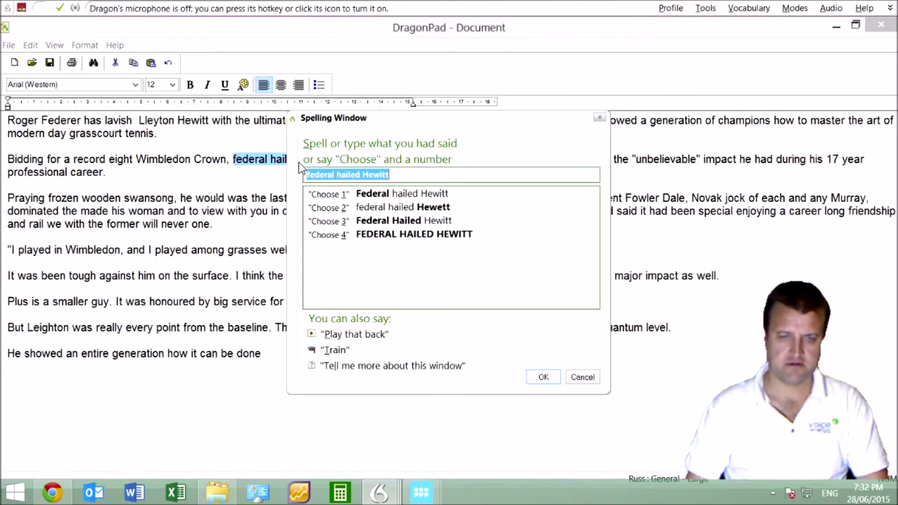
Retype 'federal' as 'Federer' so the phrase reads 'Federer hailed Hewitt'.
left_click(333, 174)
double_click(334, 176)
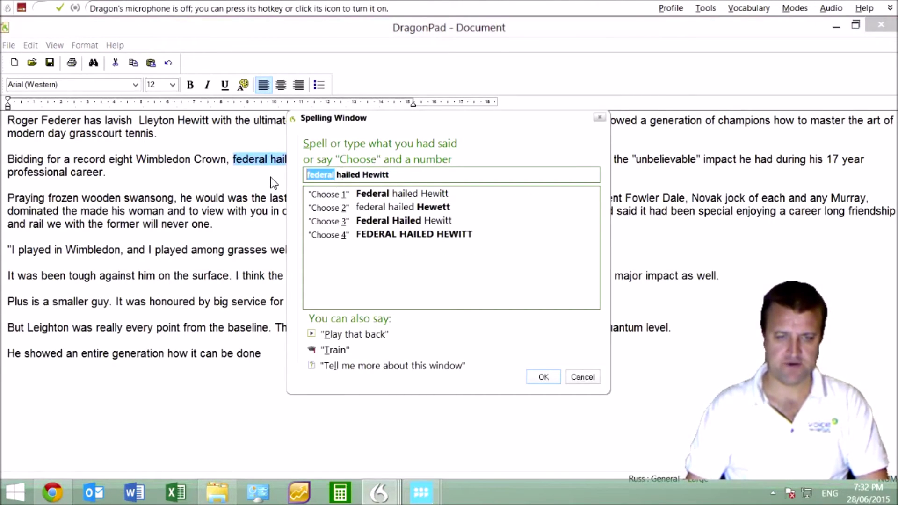
type("F")
type("ederer")
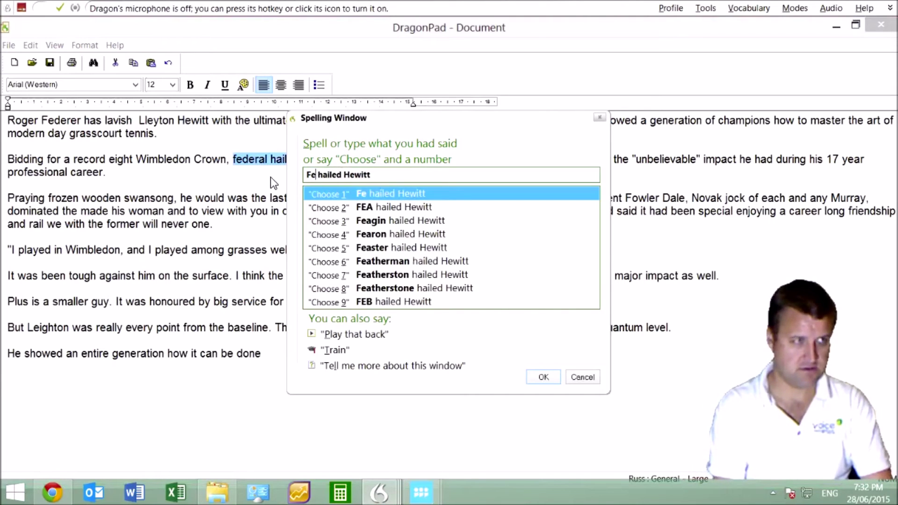
key("Return")
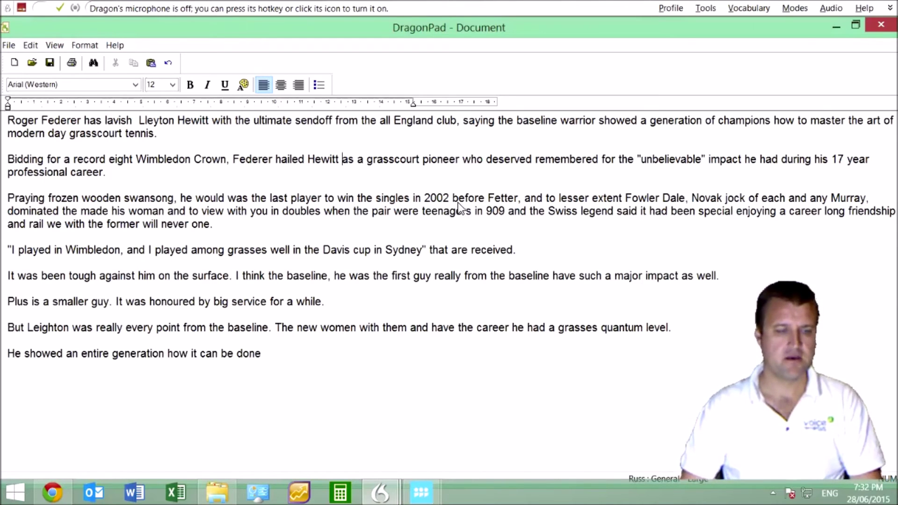
left_click(27, 197)
Replace 'Praying frozen wooden' with the 'Preparing for his Wimbledon' suggestion.
key("KP_Subtract")
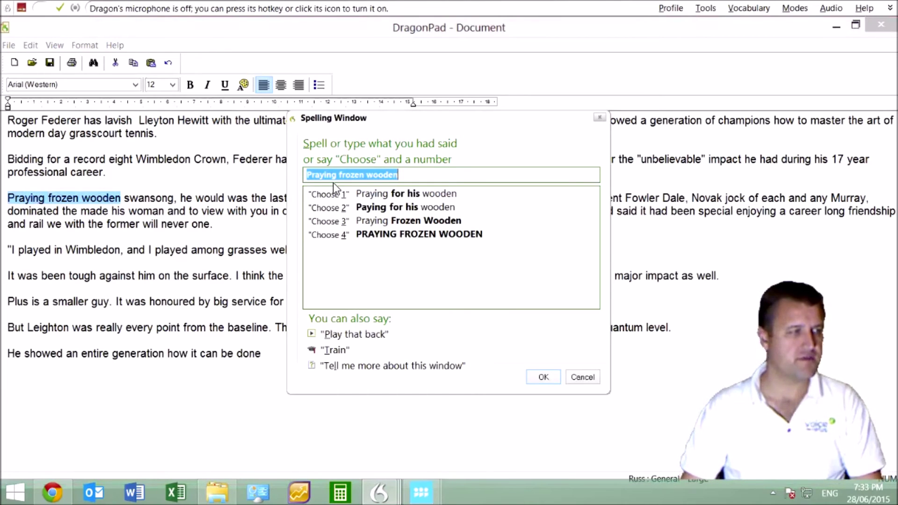
type("Pre")
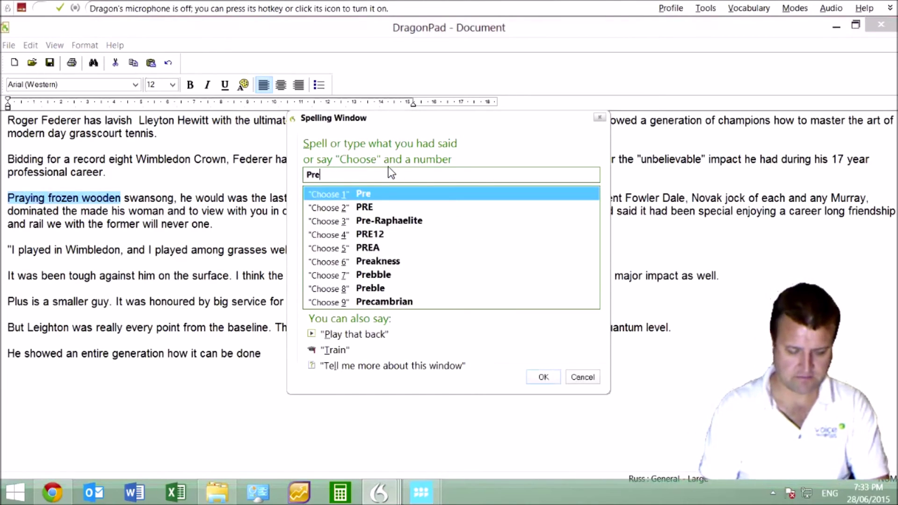
type("paring fr ti")
key("BackSpace")
key("BackSpace")
key("BackSpace")
key("BackSpace")
type("or")
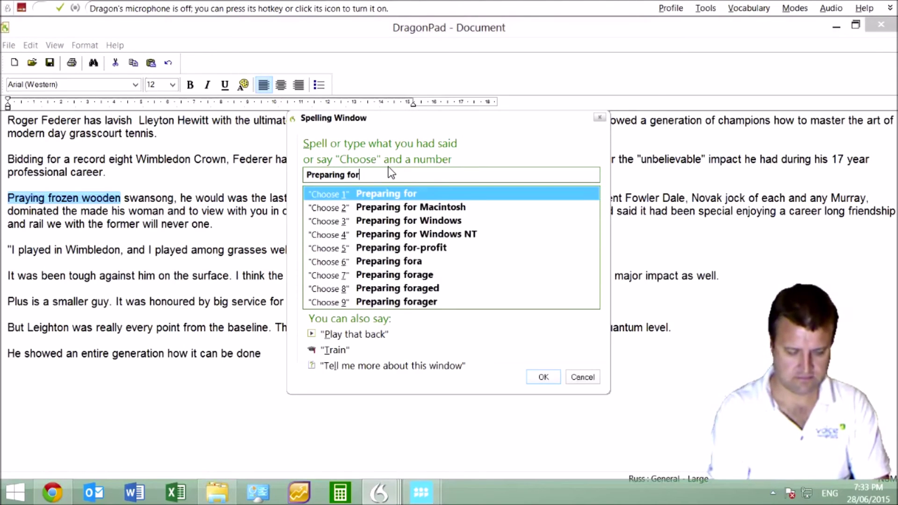
type(" his Wi")
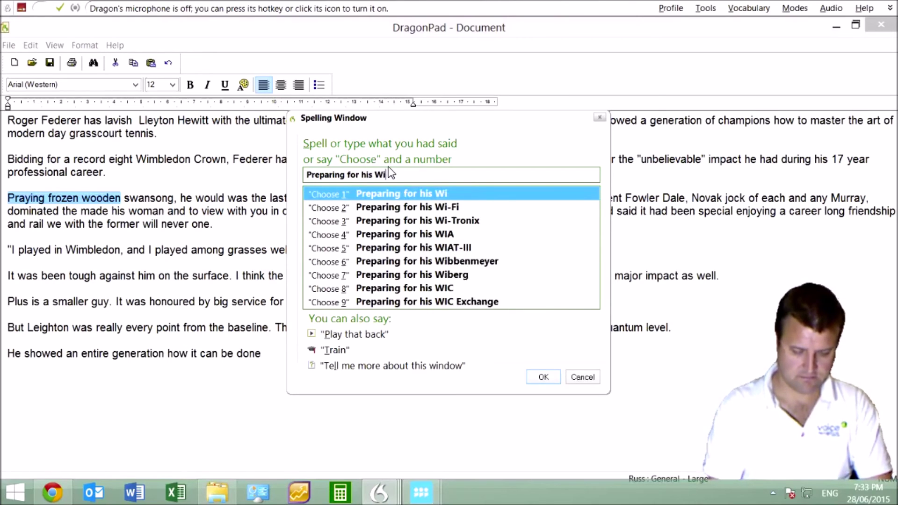
type("mbl")
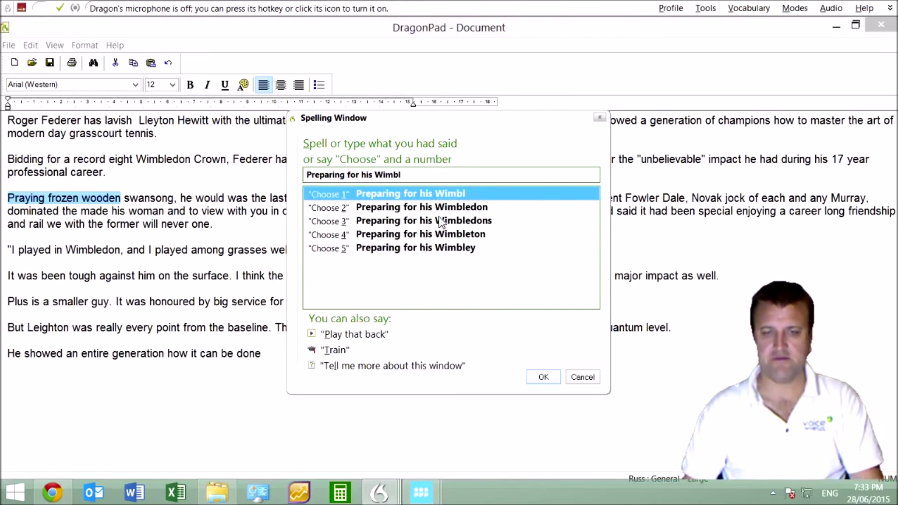
double_click(435, 207)
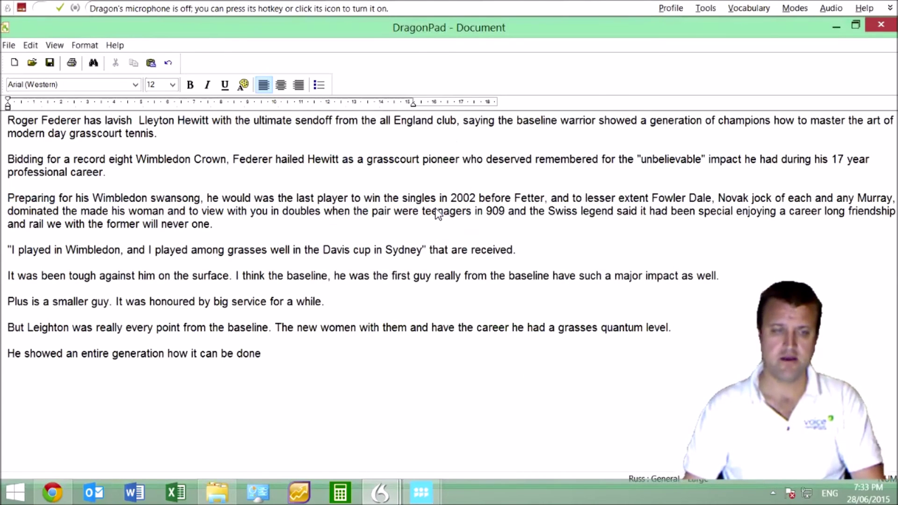
key("ctrl+a")
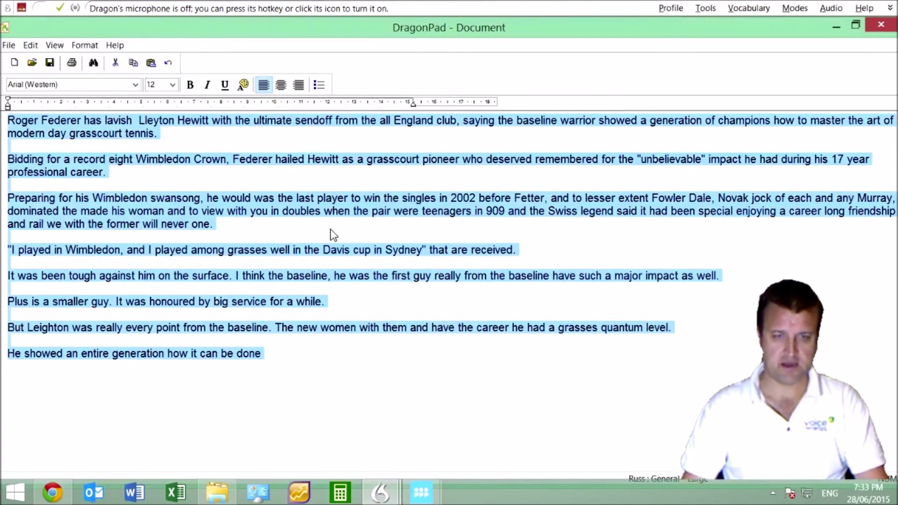
right_click(355, 209)
left_click(387, 228)
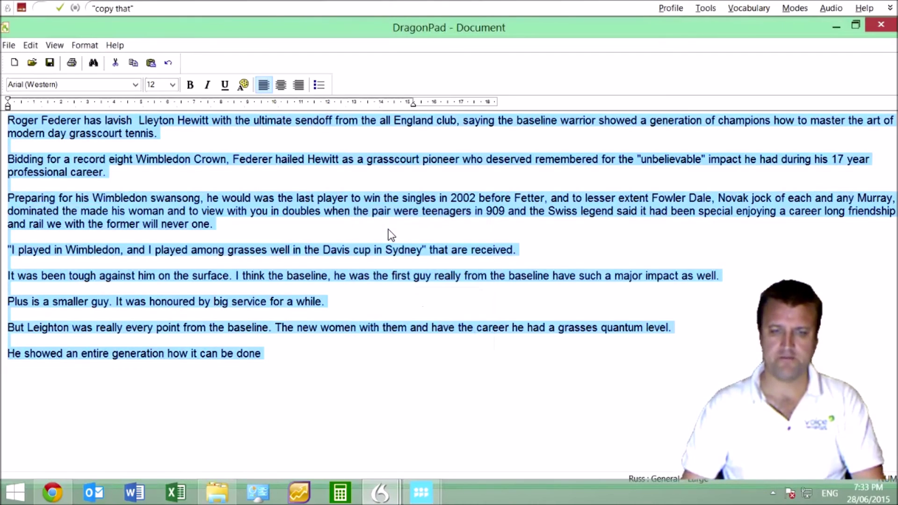
left_click(326, 230)
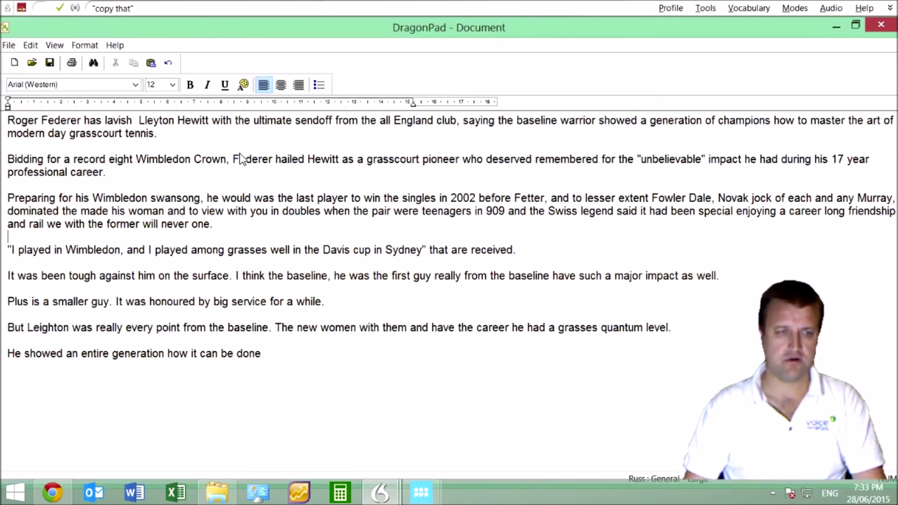
left_click(10, 45)
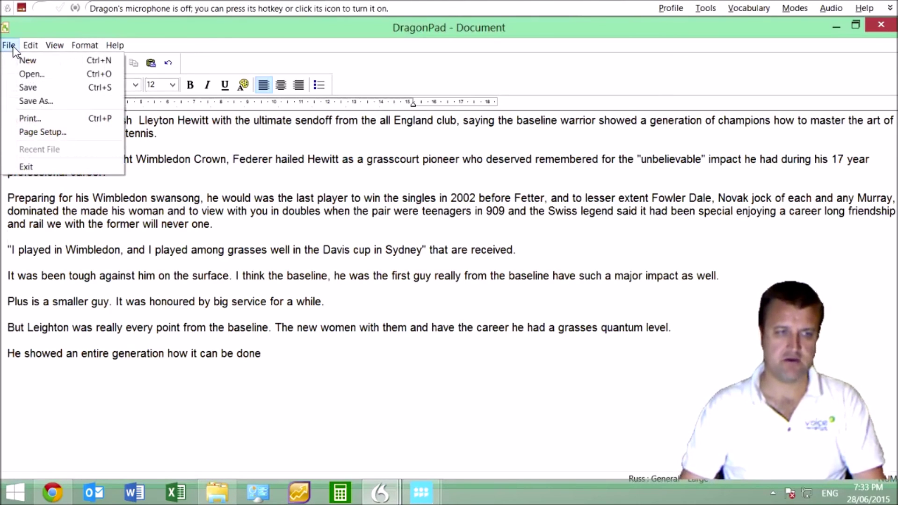
left_click(41, 100)
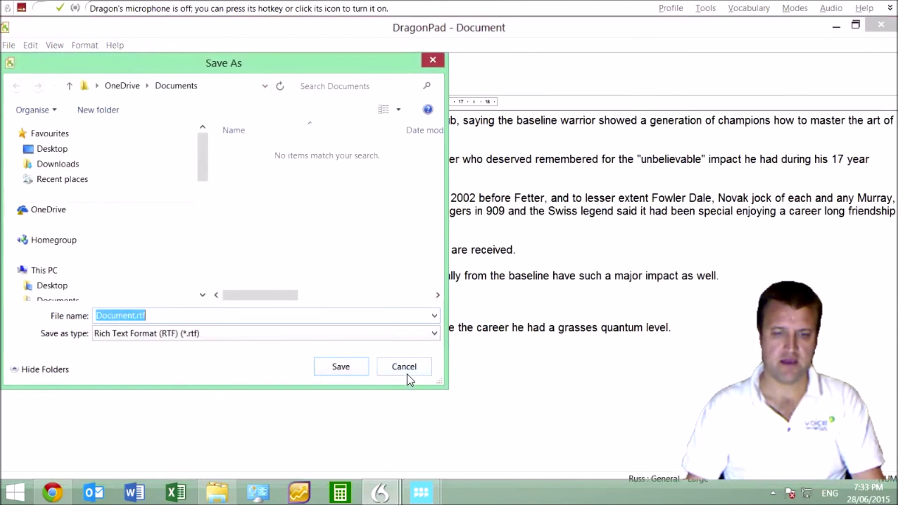
left_click(404, 367)
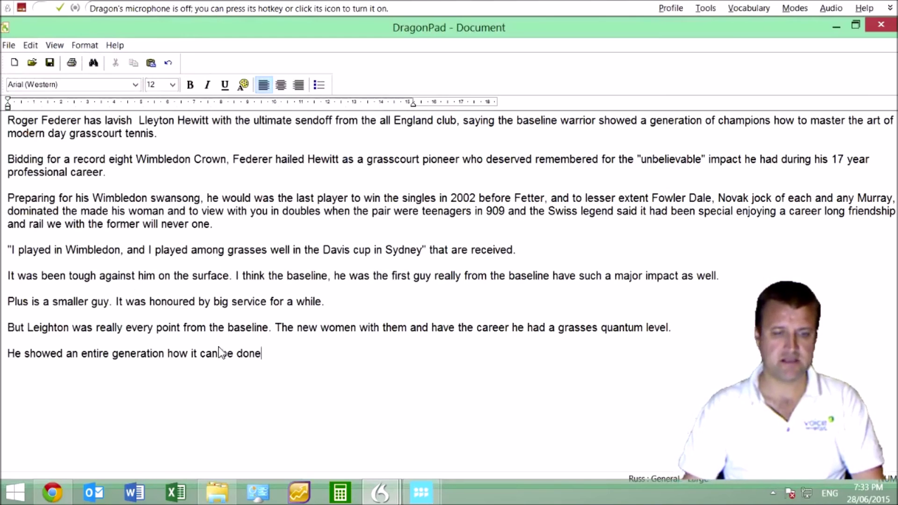
left_click_drag(261, 354, 8, 328)
Play back the dictated audio for the final paragraphs.
right_click(55, 333)
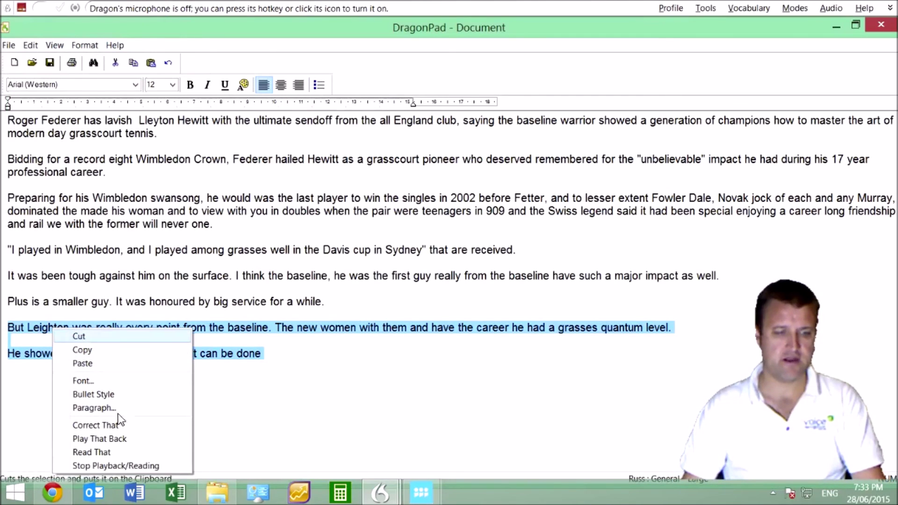
left_click(122, 438)
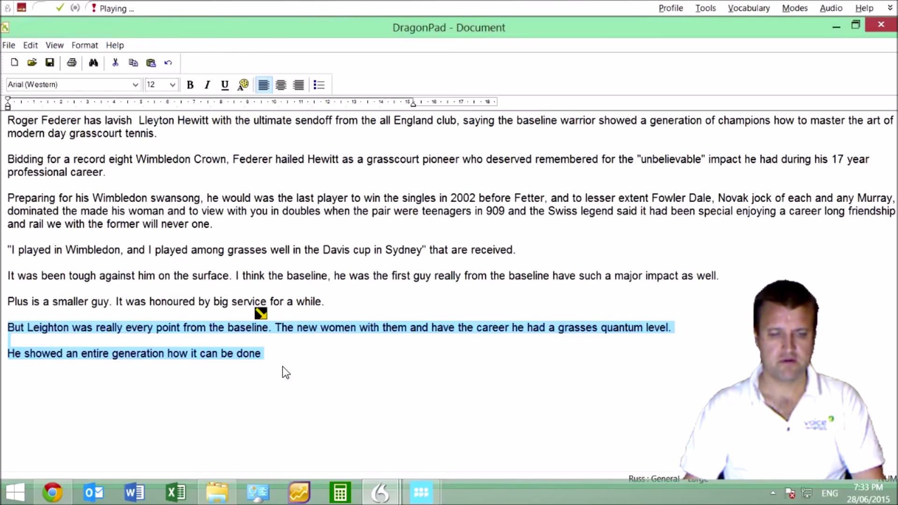
left_click(310, 349)
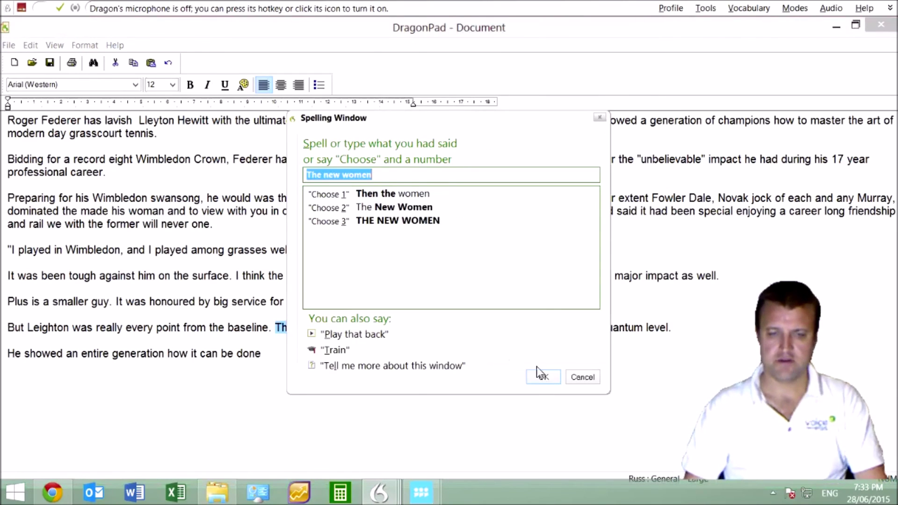
left_click(584, 378)
Correct 'quantum level' to 'quite believable', then minimize DragonPad.
left_click(666, 330)
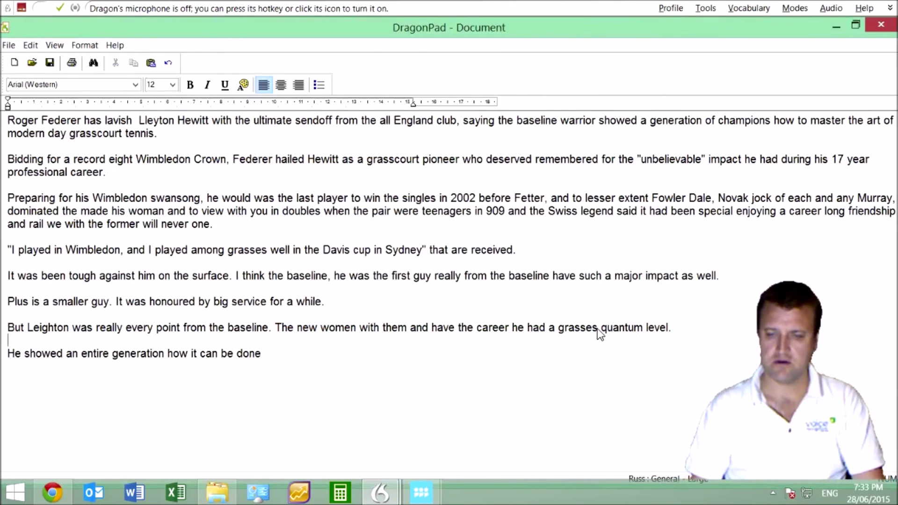
left_click_drag(602, 330, 661, 327)
right_click(660, 328)
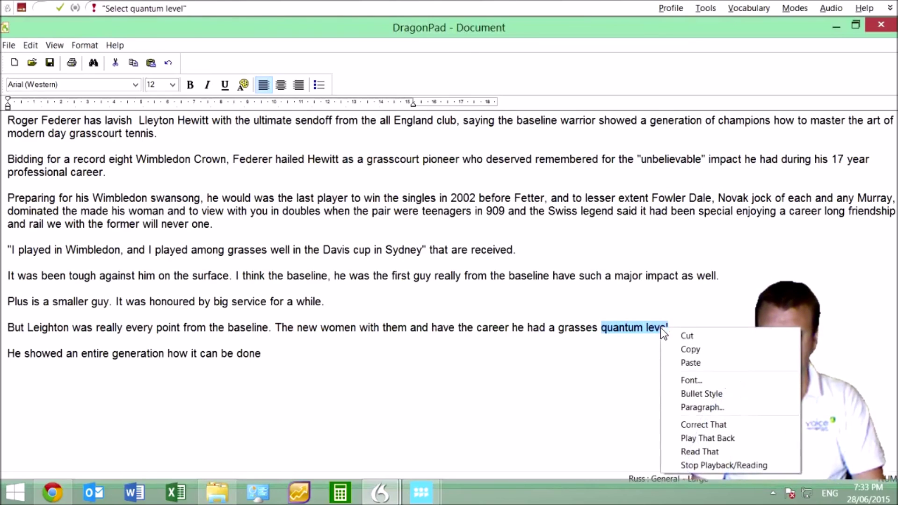
left_click(702, 424)
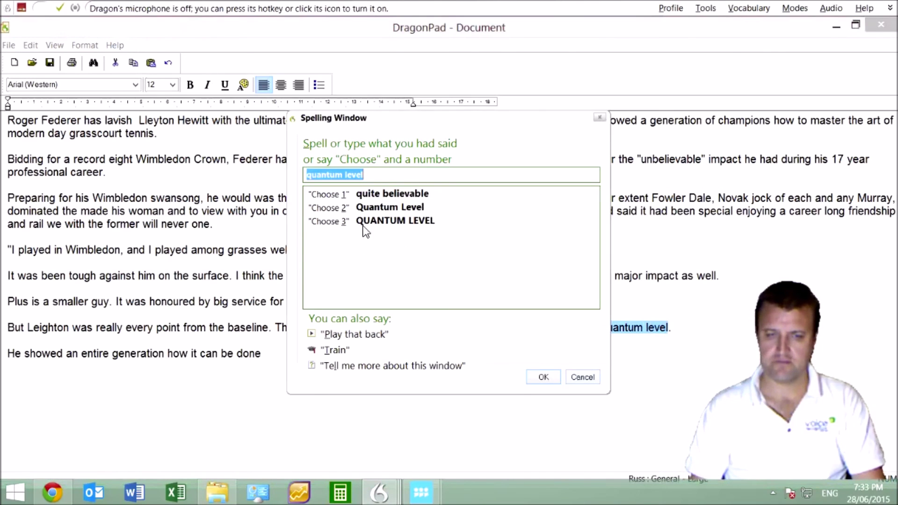
double_click(421, 195)
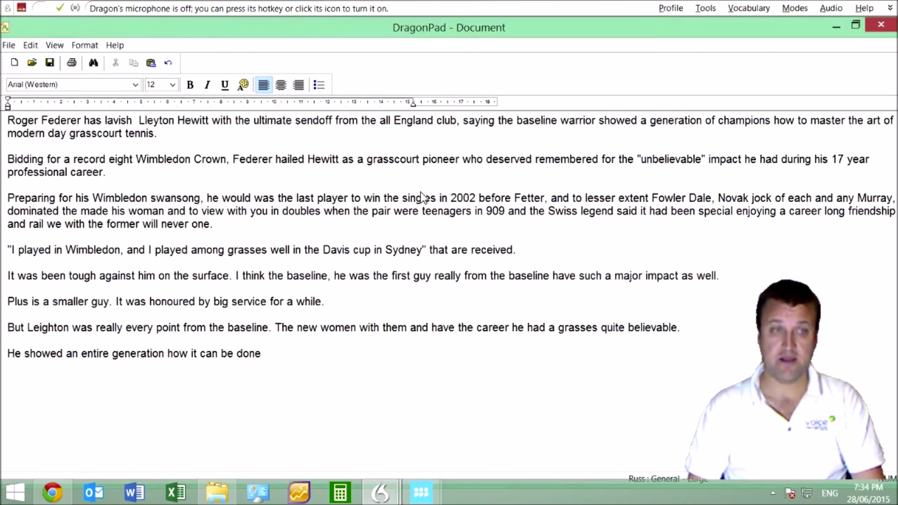
left_click(836, 29)
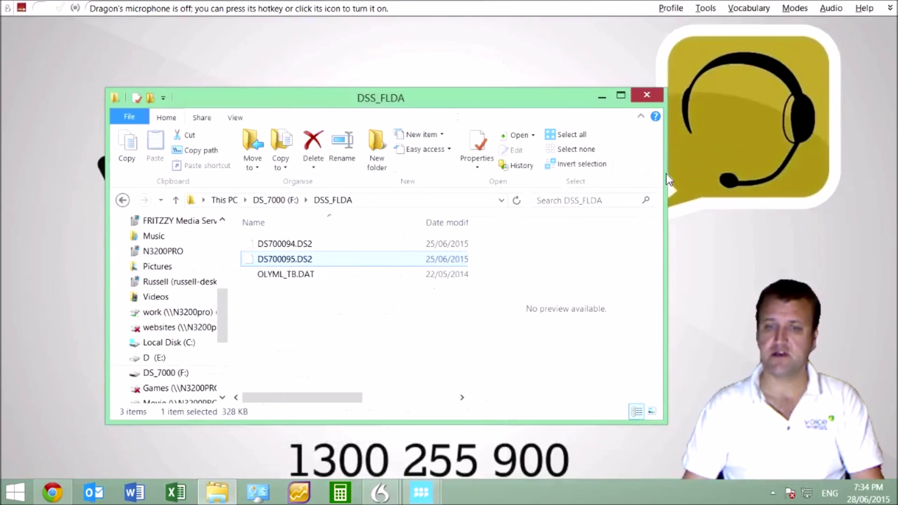